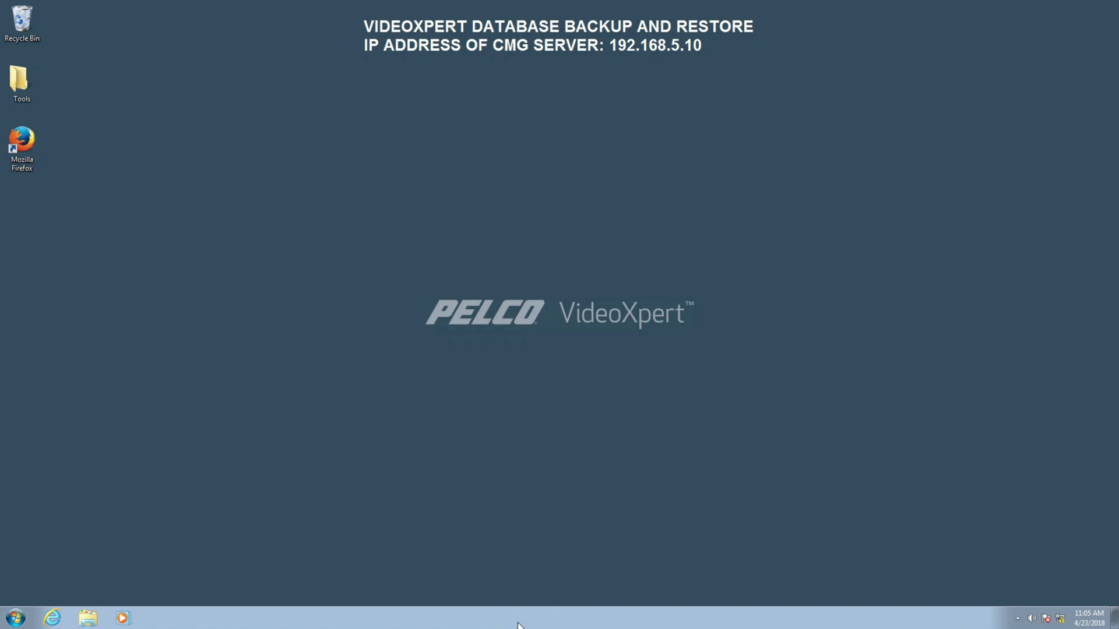
- Launch Firefox and load the admin portal at 192.168.5.10
{"action": "double_click", "coordinate": [24, 139]}
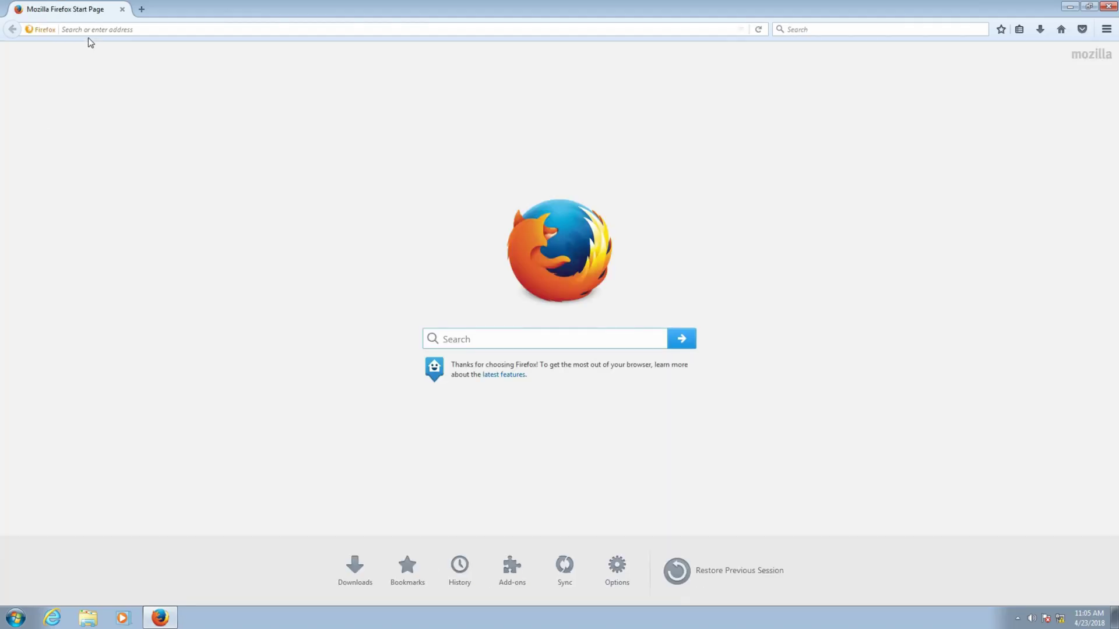
{"action": "left_click", "coordinate": [92, 30]}
{"action": "type", "text": "19"}
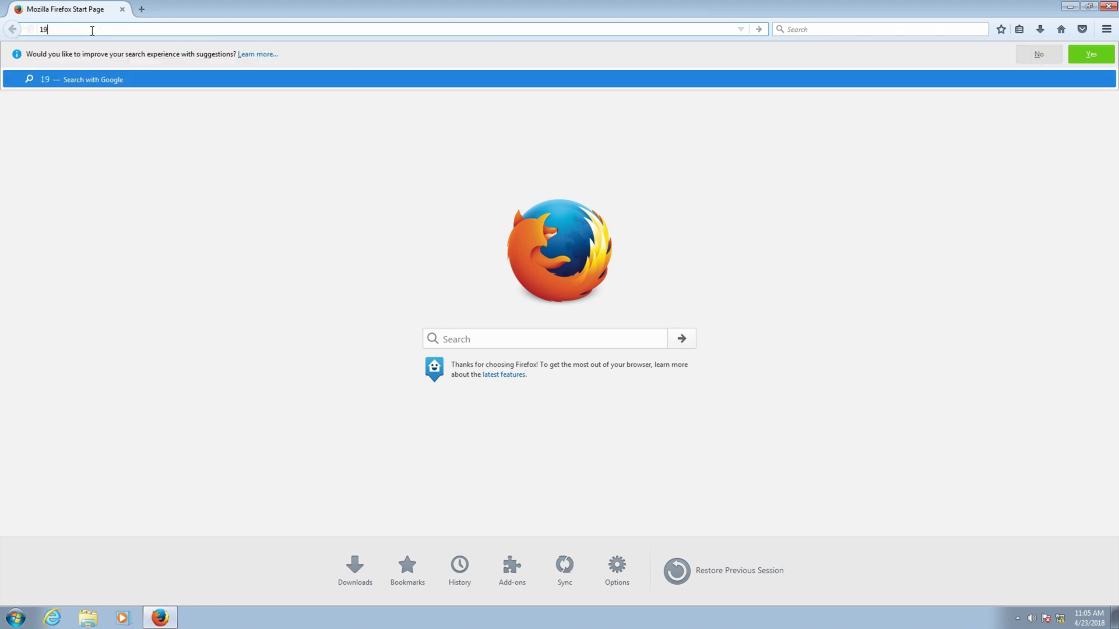
{"action": "type", "text": "2.168.5.10"}
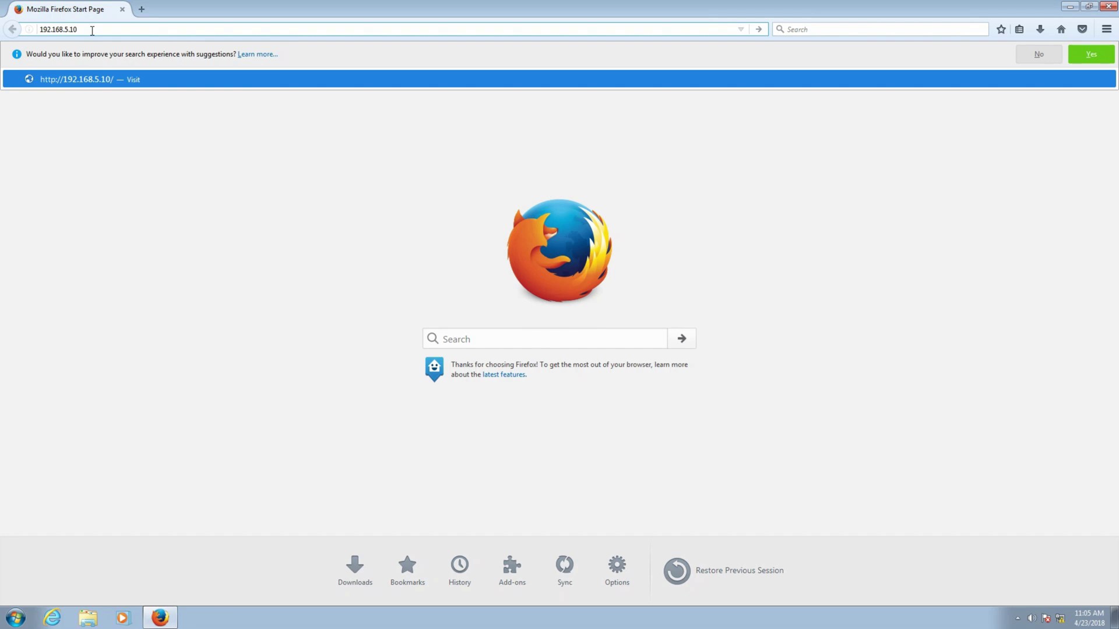
{"action": "key", "text": "Return"}
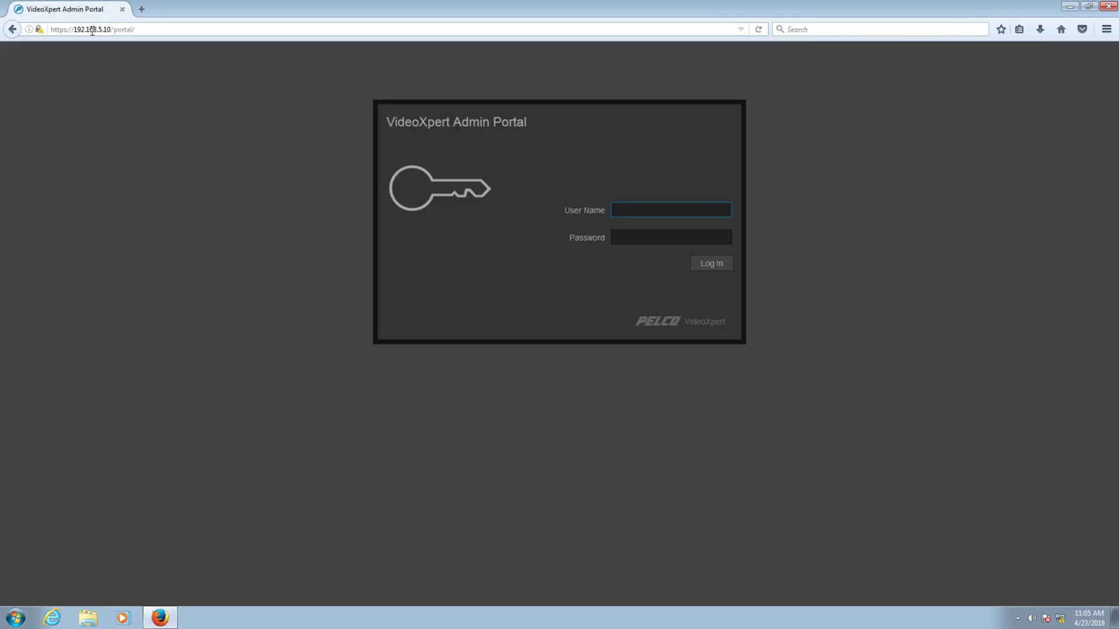
- Enter the administrator's user name and password on the login page
{"action": "type", "text": "admin"}
{"action": "key", "text": "Tab"}
{"action": "type", "text": "••••••"}
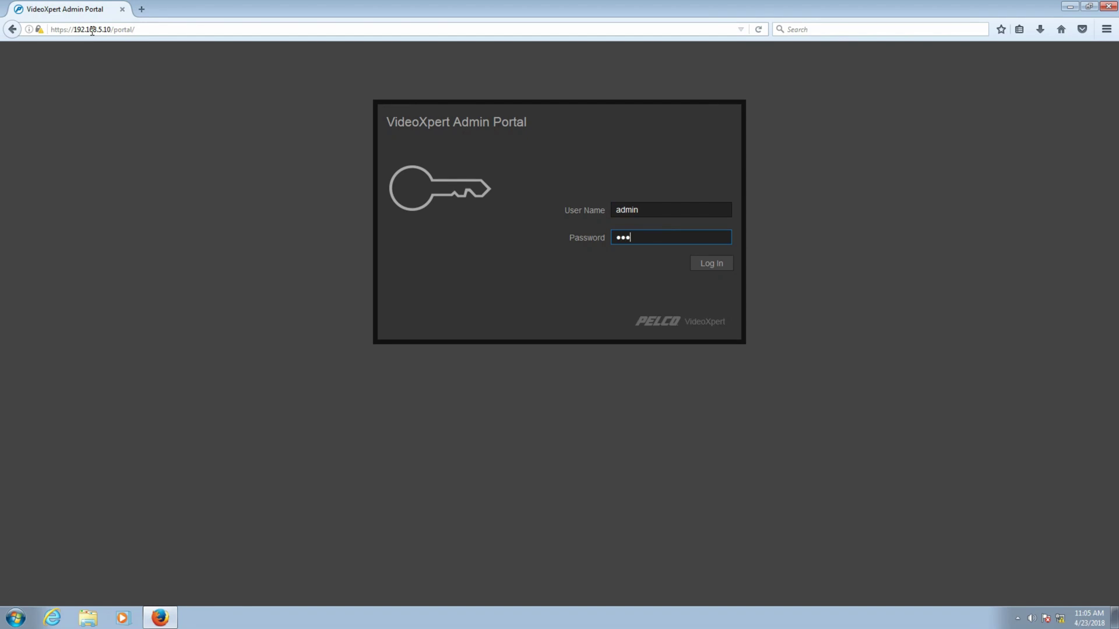
{"action": "type", "text": "••"}
- Log in, then look through the Users list, the Roles sub-tab and the seven Devices
{"action": "left_click", "coordinate": [719, 266]}
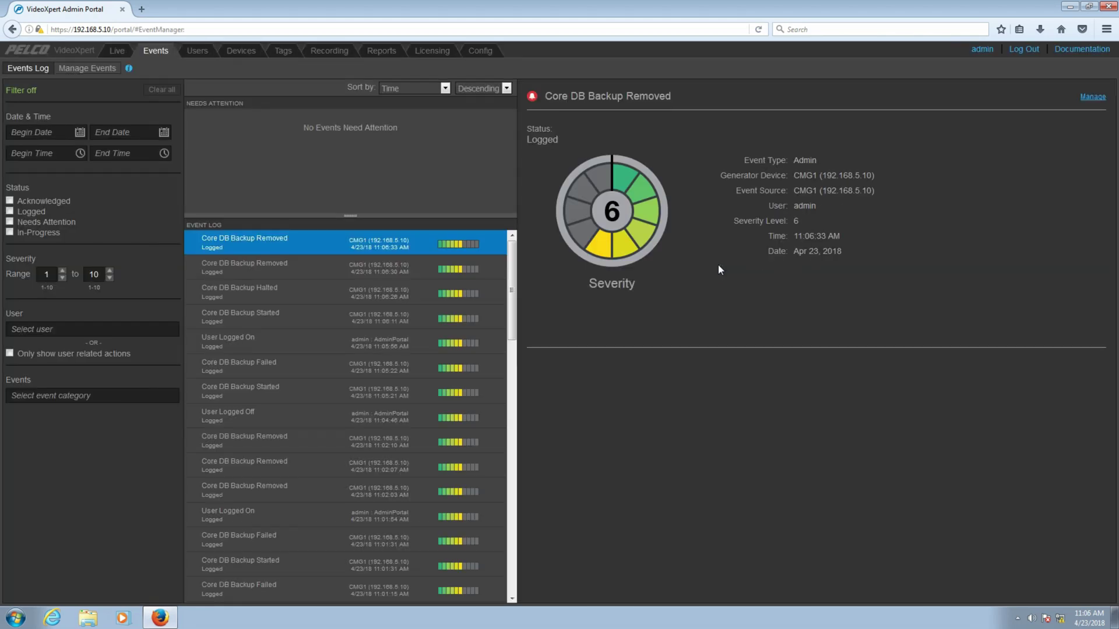
{"action": "left_click", "coordinate": [208, 59]}
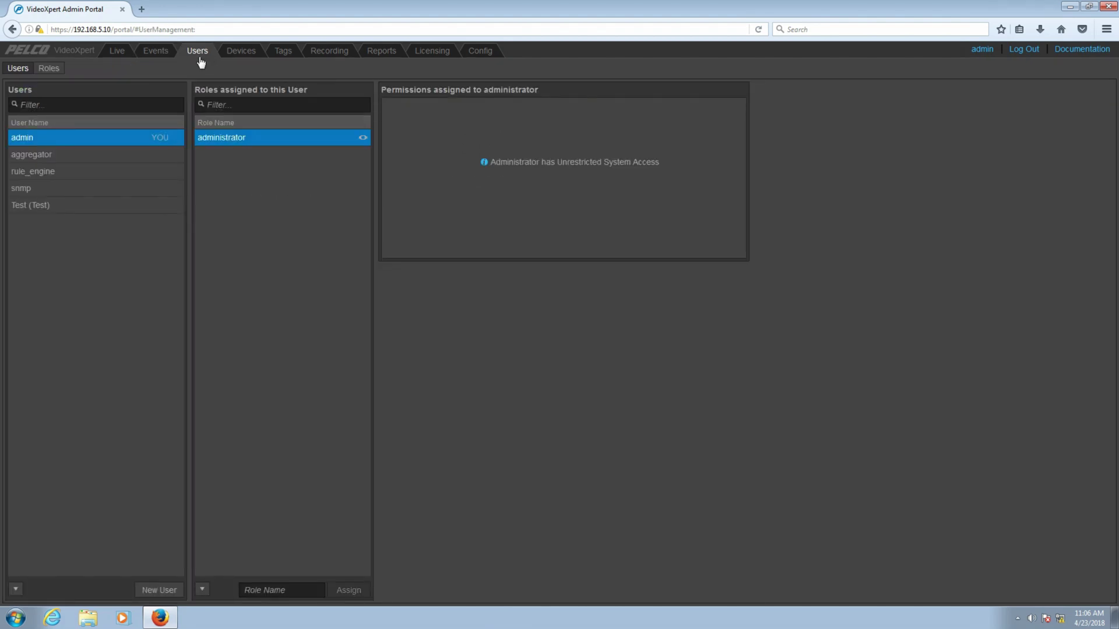
{"action": "left_click", "coordinate": [42, 68]}
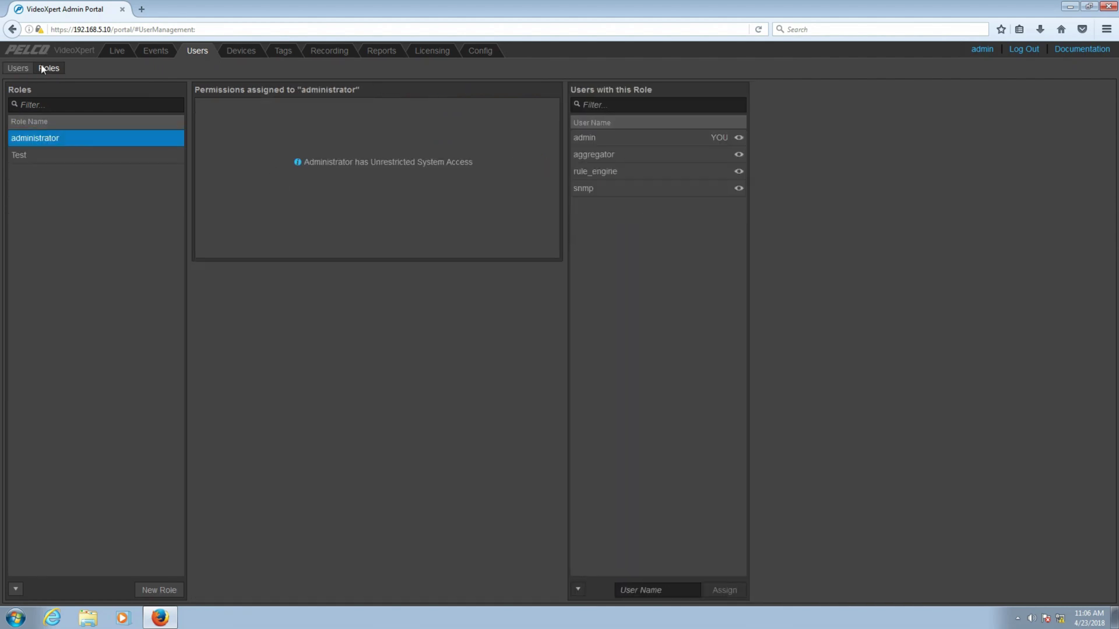
{"action": "left_click", "coordinate": [257, 58]}
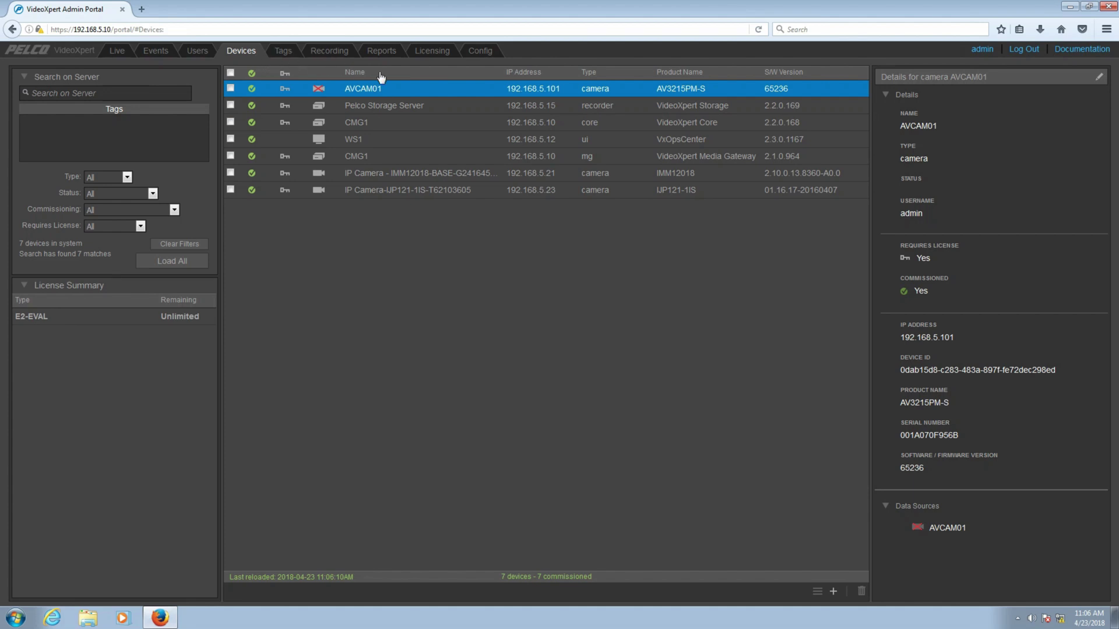
- Check the Config > Backup page, which shows no backups, then minimize Firefox
{"action": "left_click", "coordinate": [477, 53]}
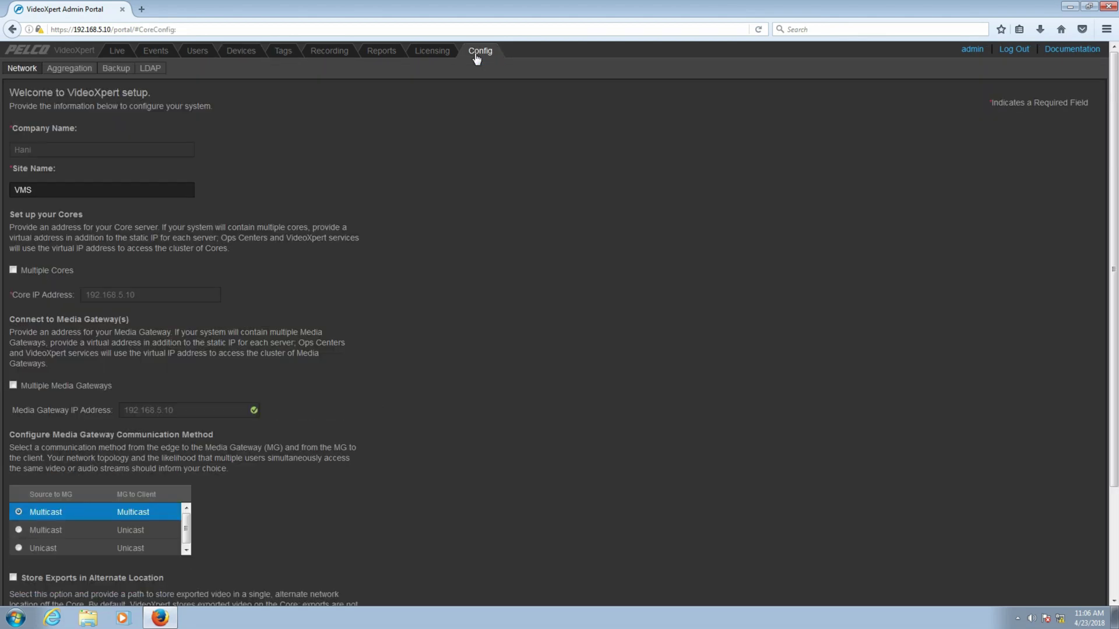
{"action": "left_click", "coordinate": [126, 69]}
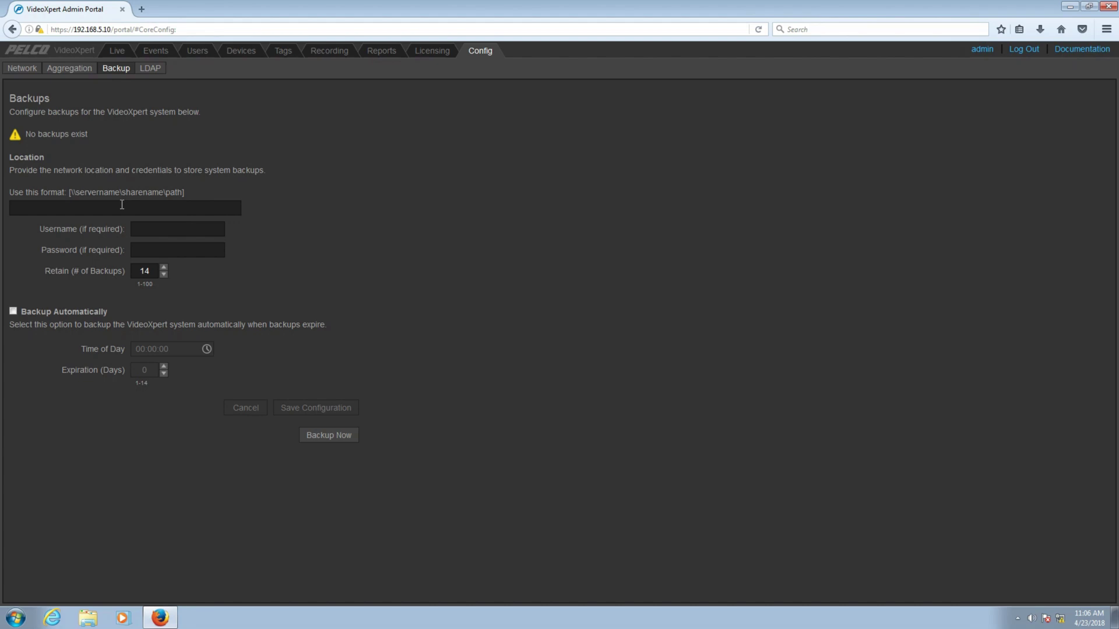
{"action": "left_click", "coordinate": [1066, 6]}
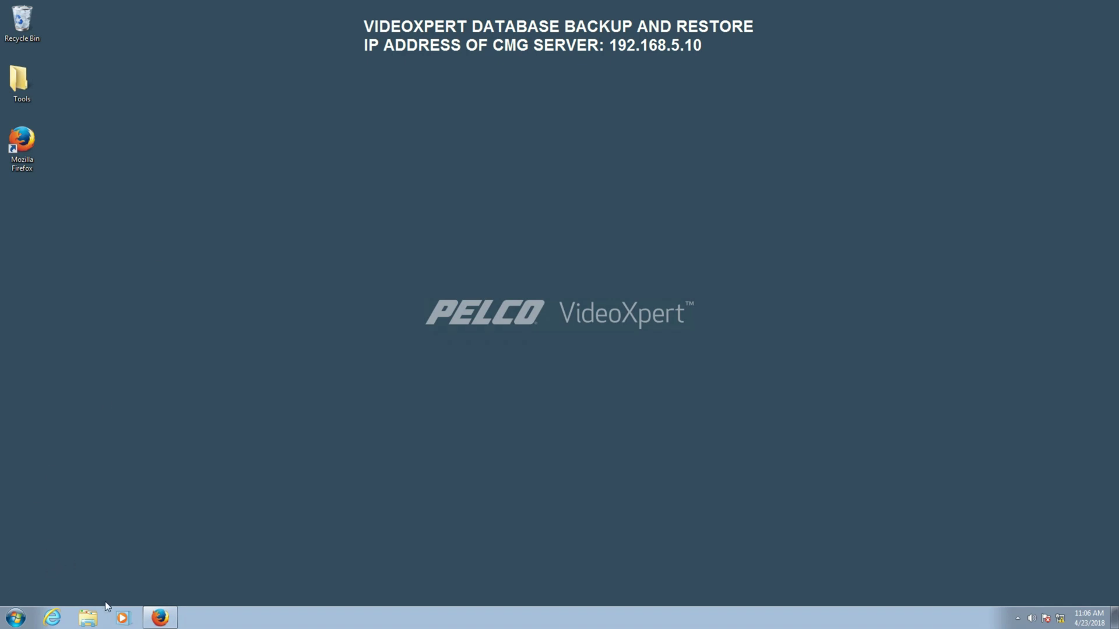
- Create a new folder named 'VideoXpert Backup' on the Data (D:) drive
{"action": "left_click", "coordinate": [88, 618]}
{"action": "left_click", "coordinate": [44, 200]}
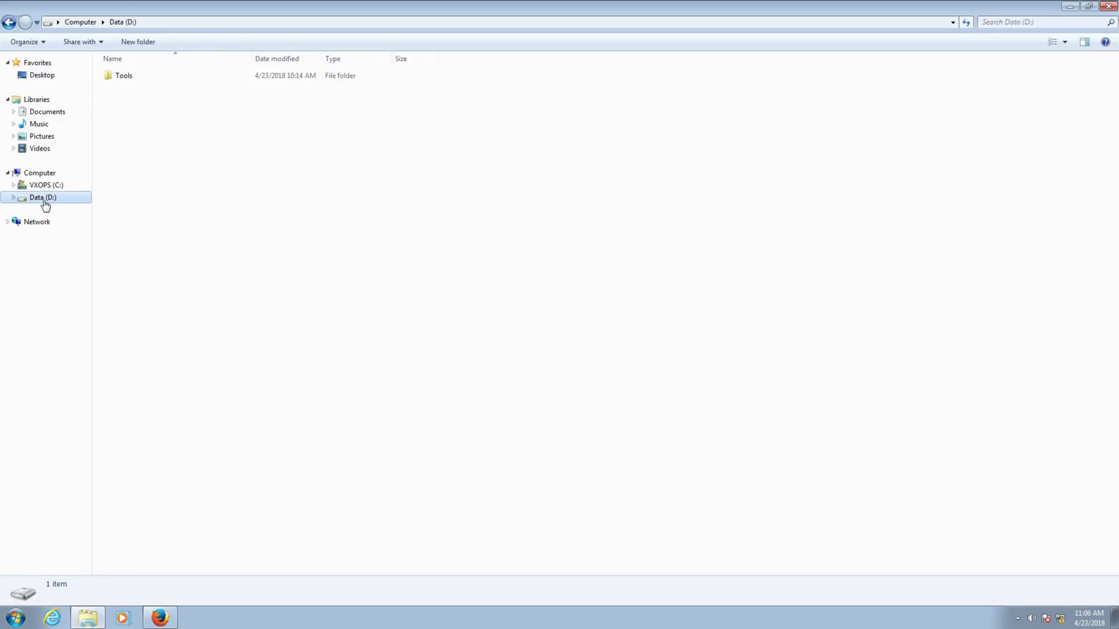
{"action": "right_click", "coordinate": [228, 168]}
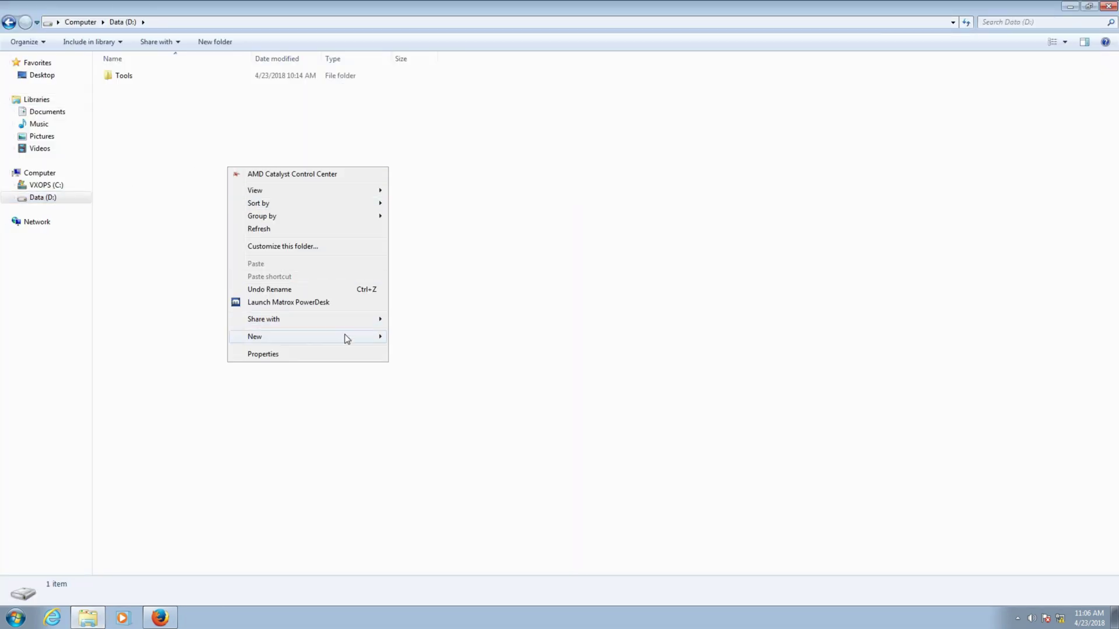
{"action": "mouse_move", "coordinate": [345, 337]}
{"action": "left_click", "coordinate": [398, 342]}
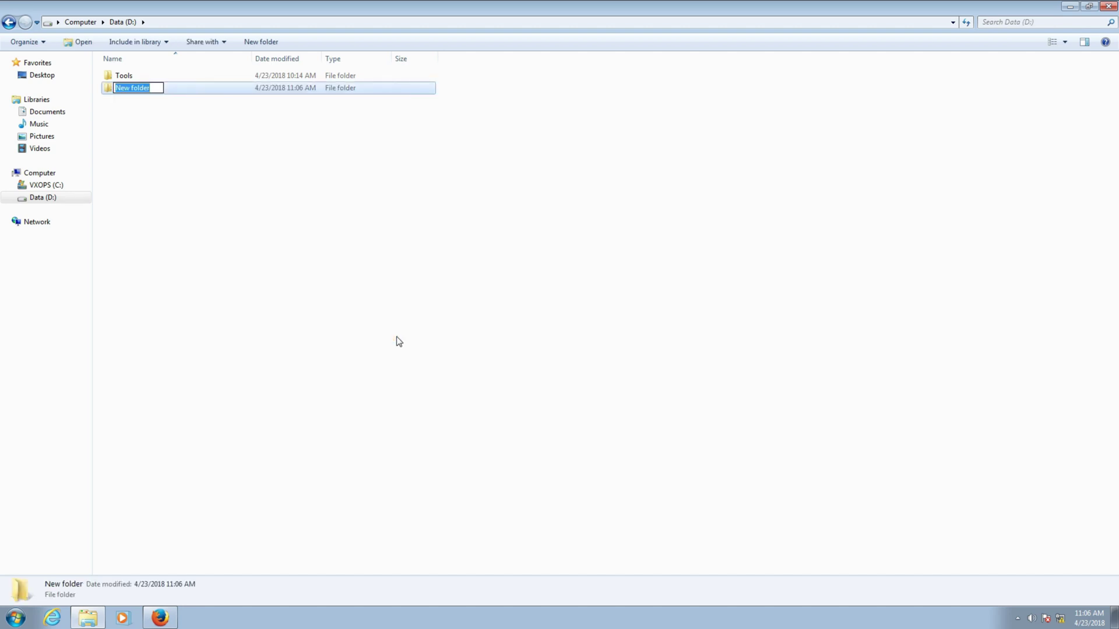
{"action": "type", "text": "VideoXpert Backup"}
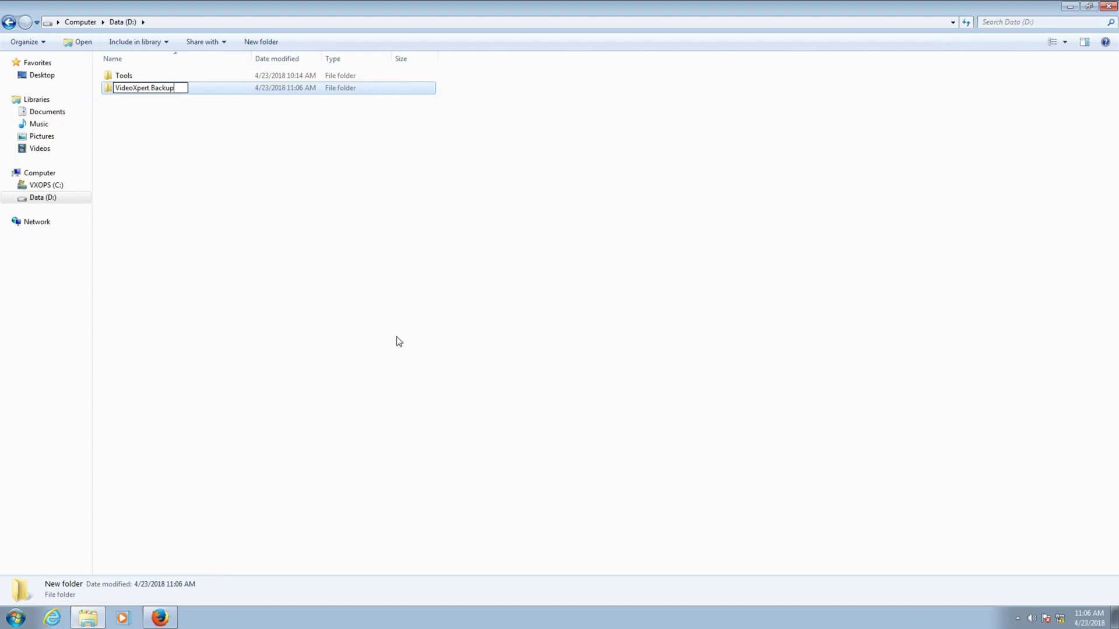
{"action": "key", "text": "Return"}
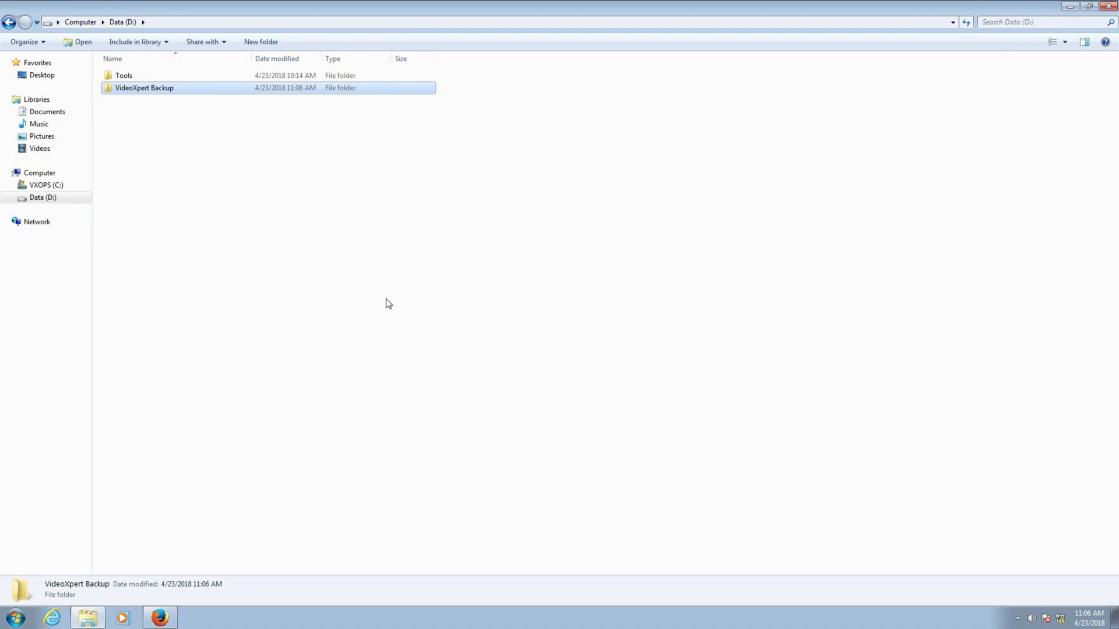
- Share the VideoXpert Backup folder on the network through its Properties Sharing settings
{"action": "right_click", "coordinate": [164, 91]}
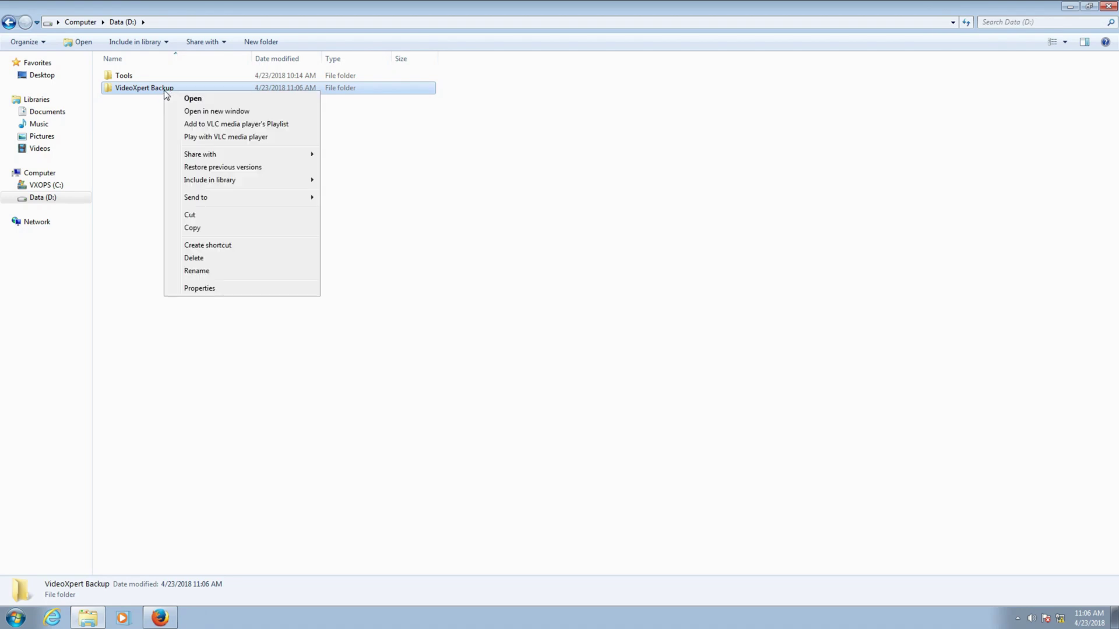
{"action": "left_click", "coordinate": [219, 289]}
{"action": "left_click", "coordinate": [215, 120]}
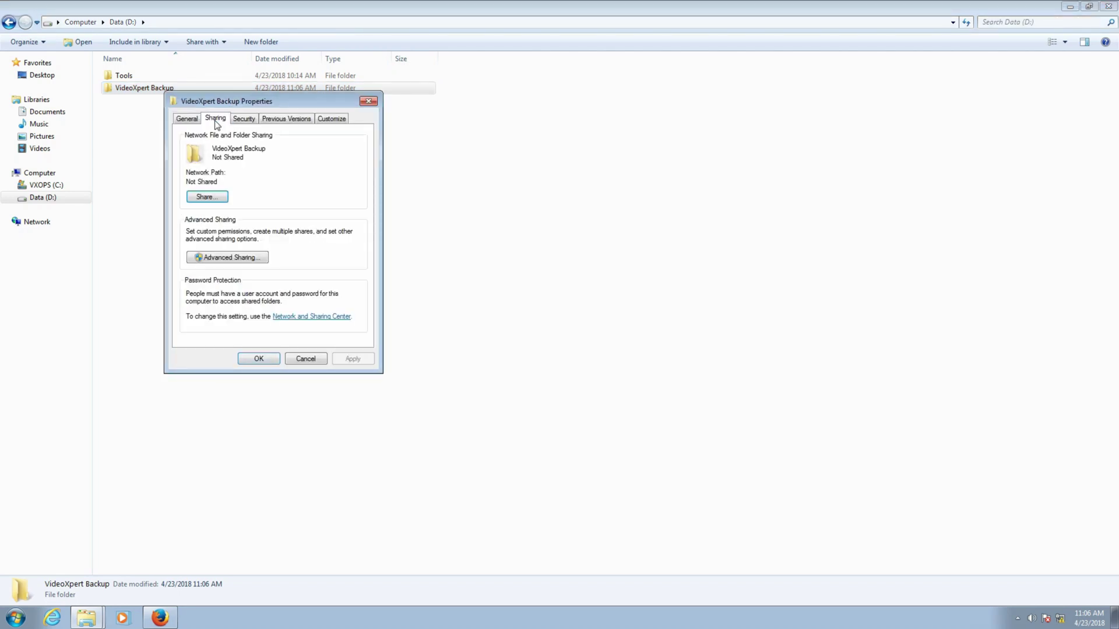
{"action": "left_click", "coordinate": [211, 198]}
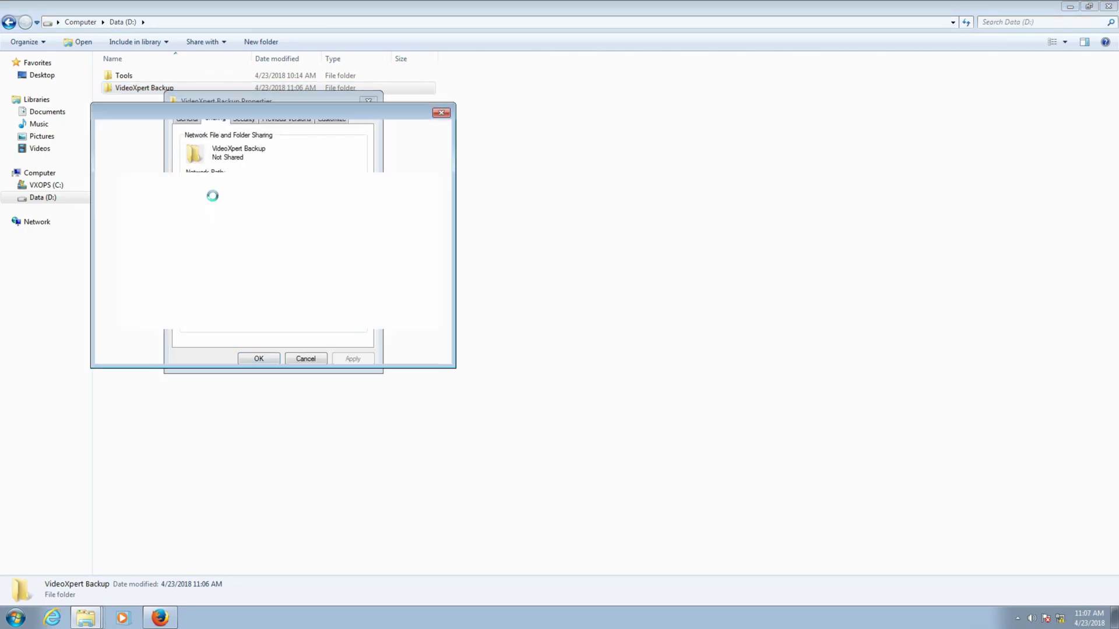
{"action": "left_click", "coordinate": [371, 353]}
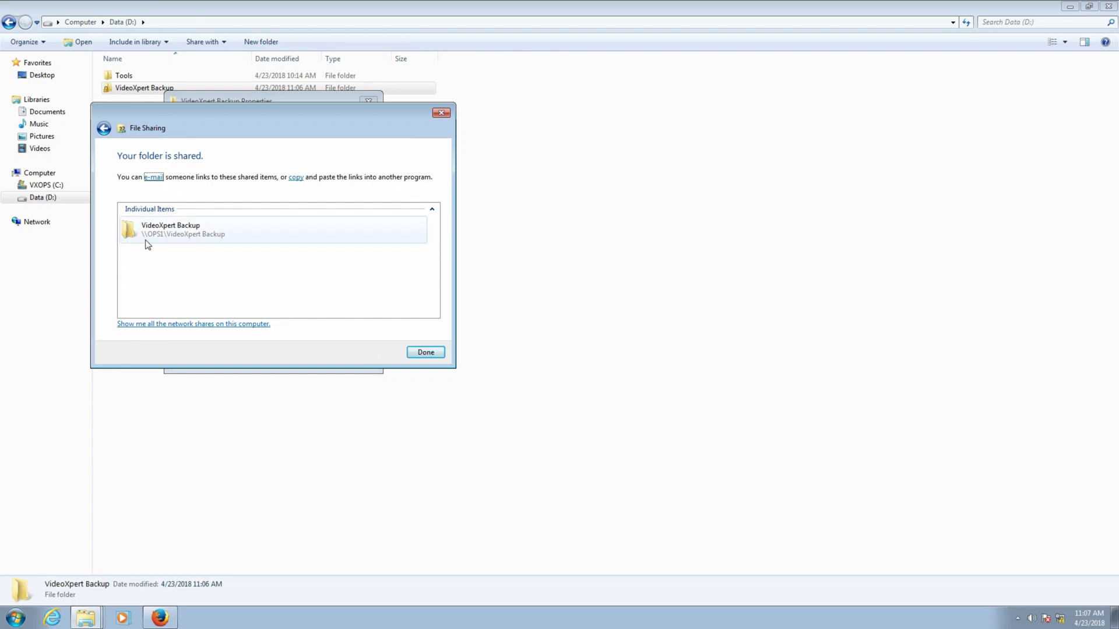
{"action": "left_click", "coordinate": [438, 356]}
{"action": "left_click", "coordinate": [258, 359]}
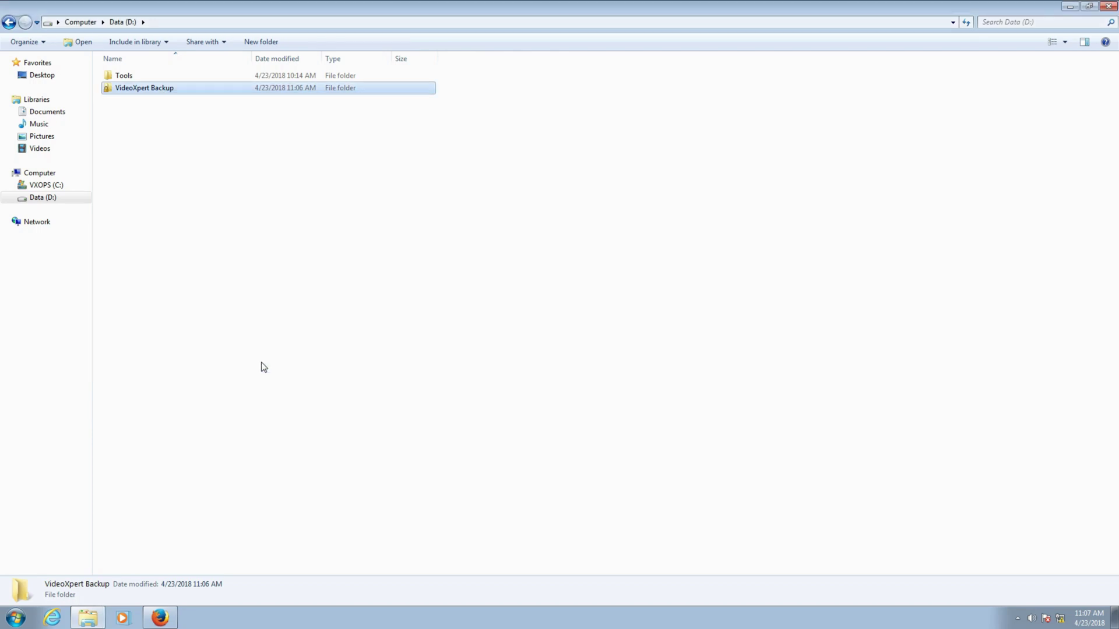
- Close Explorer and check in Computer Properties that the computer name is OPS1
{"action": "left_click", "coordinate": [1107, 7]}
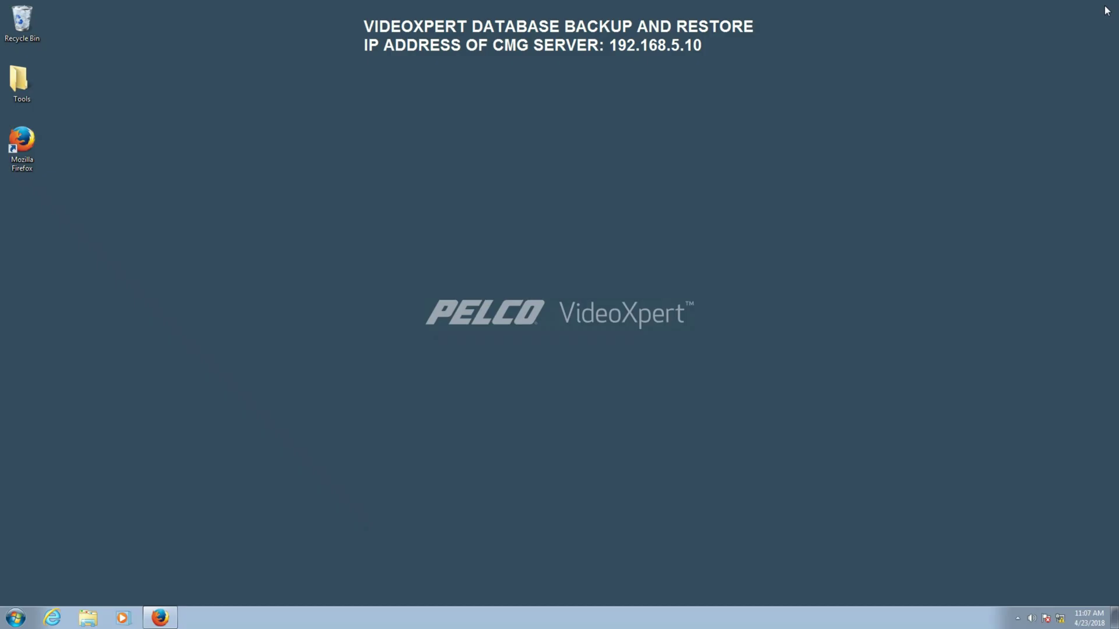
{"action": "left_click", "coordinate": [16, 617]}
{"action": "right_click", "coordinate": [180, 481]}
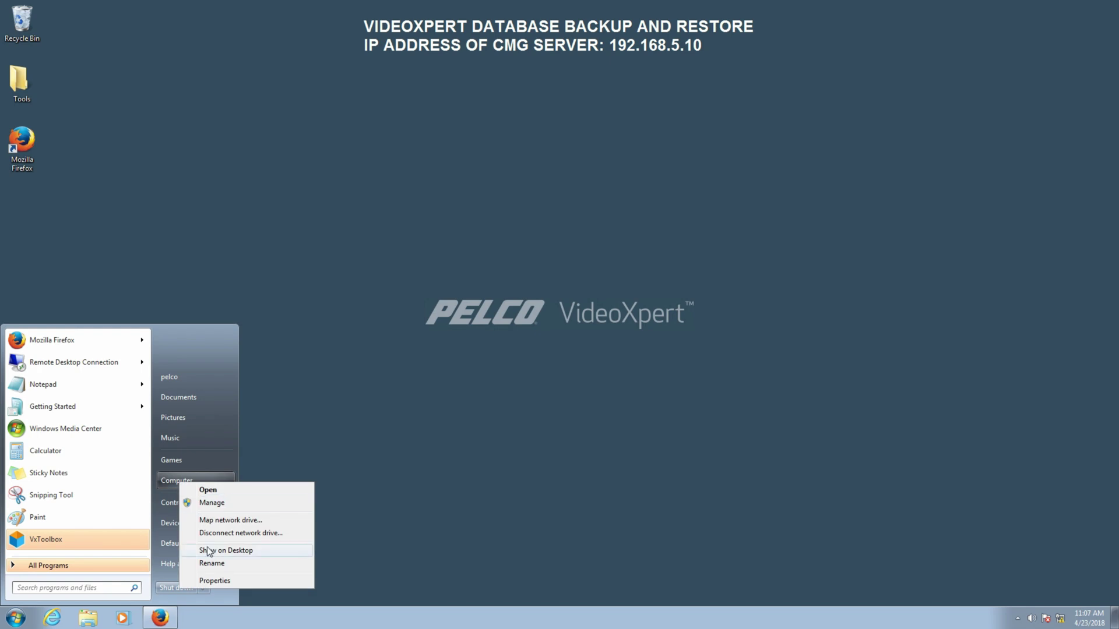
{"action": "left_click", "coordinate": [216, 582]}
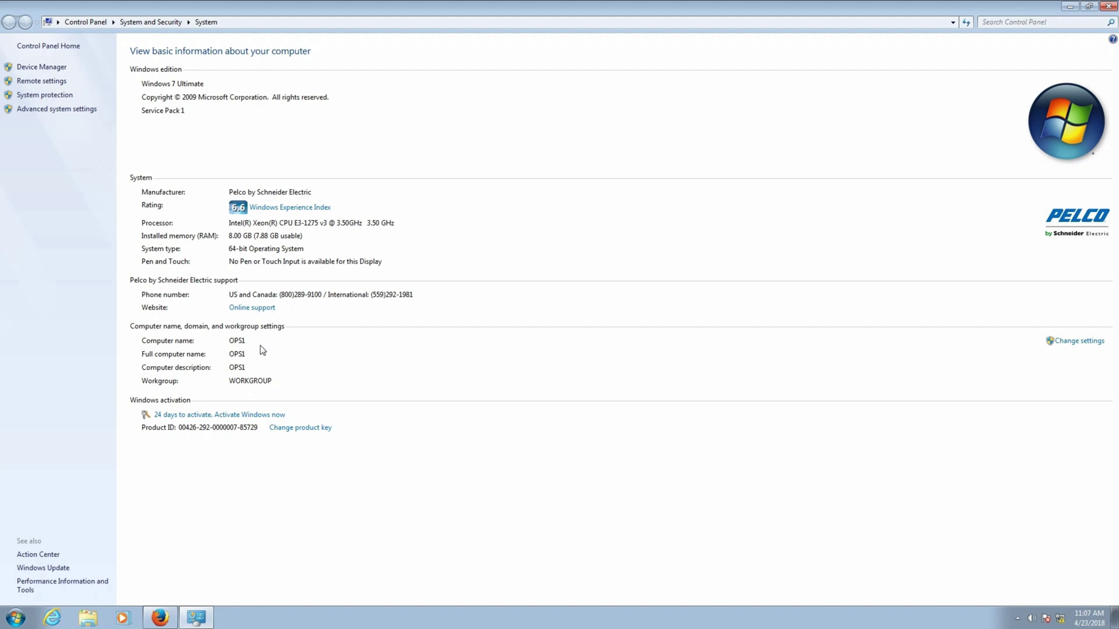
{"action": "left_click", "coordinate": [1110, 6]}
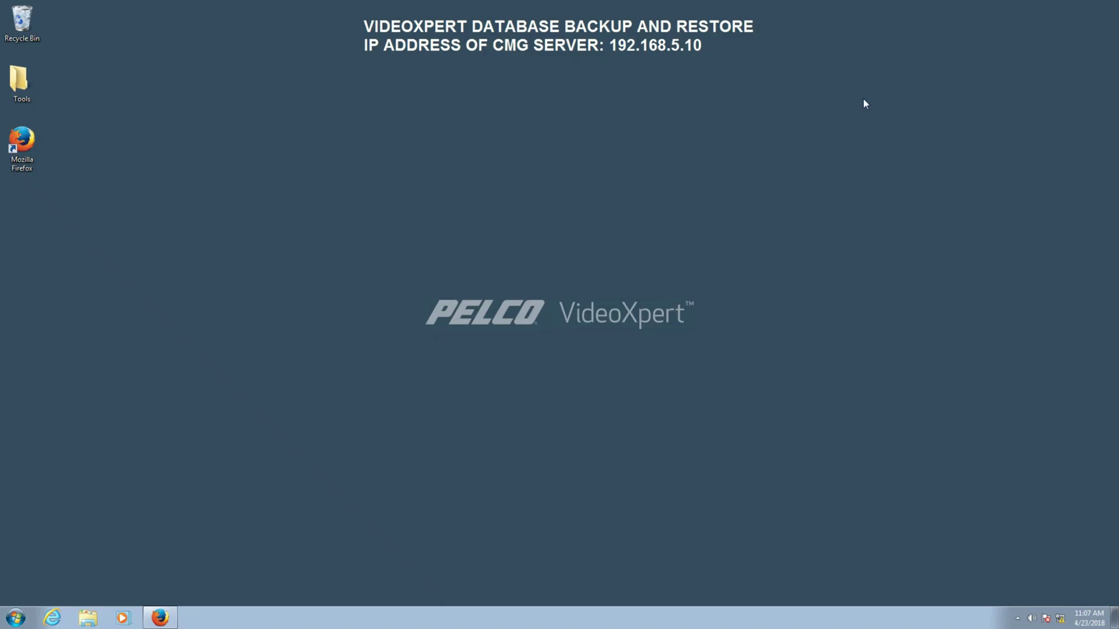
- Save backup location \\OPS1\VideoXpert Backup with the share's user name and password
{"action": "left_click", "coordinate": [167, 613]}
{"action": "left_click", "coordinate": [117, 209]}
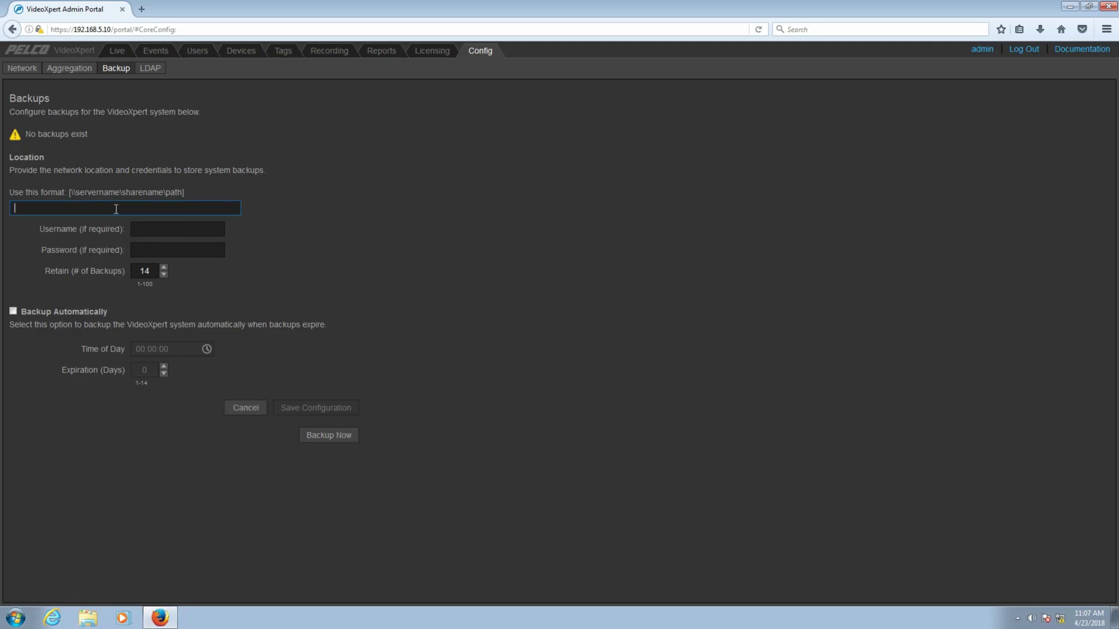
{"action": "type", "text": "\\\\O"}
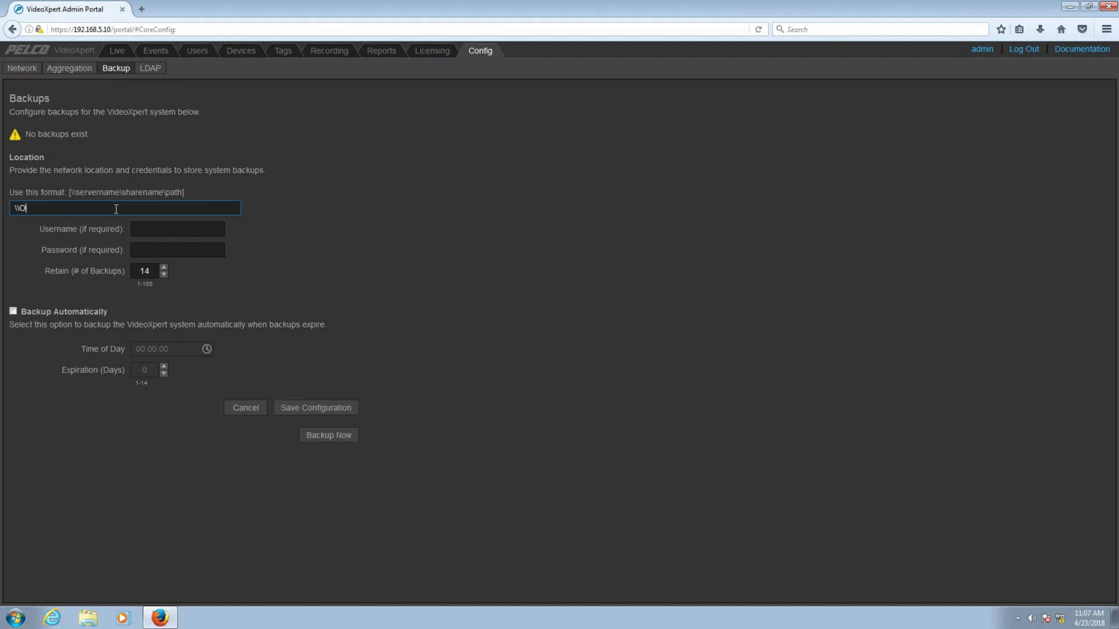
{"action": "type", "text": "PS1\\VideoXpert Backup"}
{"action": "left_click", "coordinate": [169, 231]}
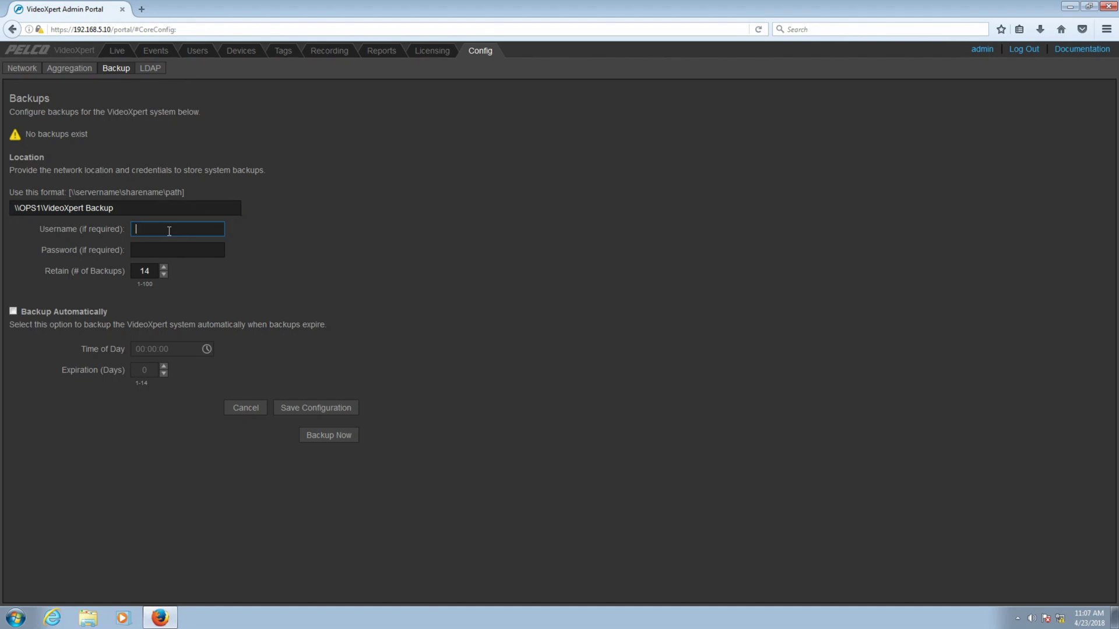
{"action": "key", "text": "Tab"}
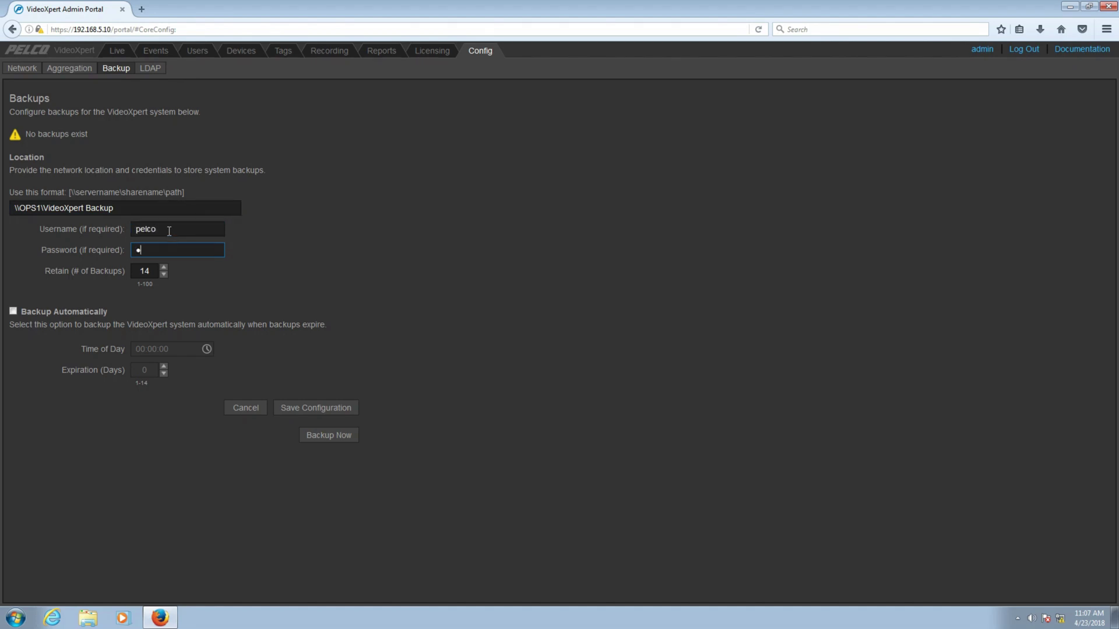
{"action": "left_click", "coordinate": [283, 408]}
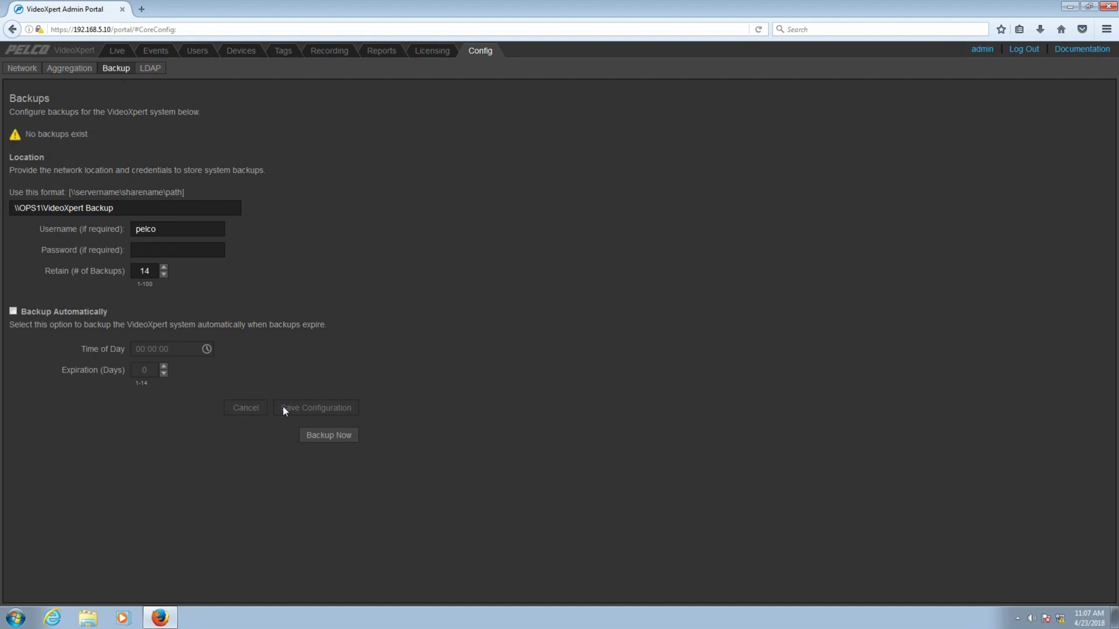
- Run Backup Now and wait for the most recent backup to report success
{"action": "left_click", "coordinate": [311, 437]}
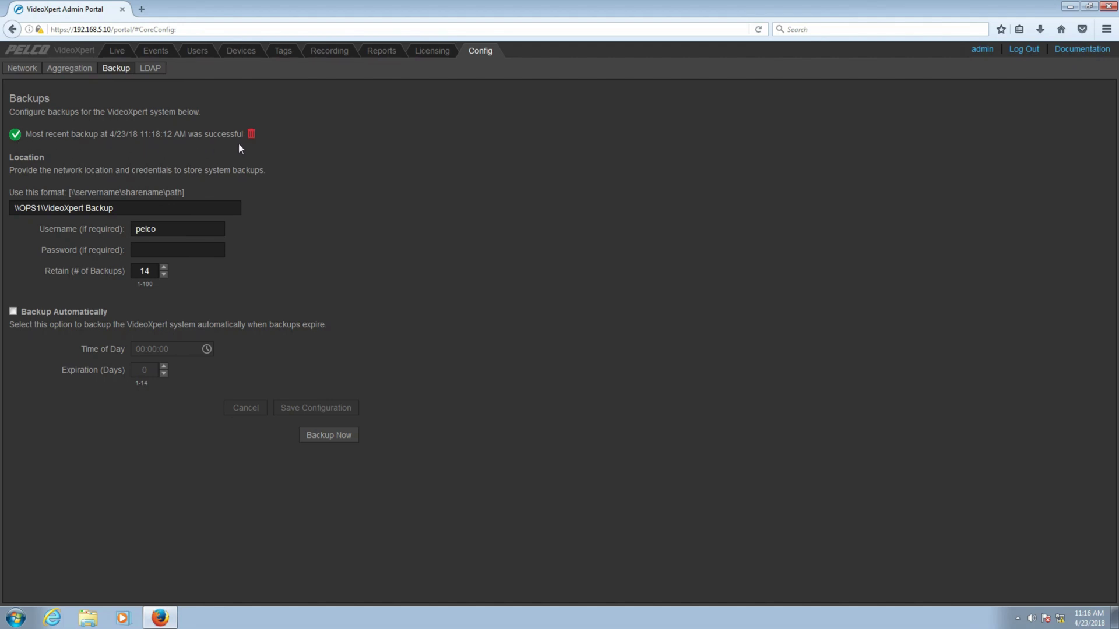
- Check corebackup-2018-04-23T07-09-47Z in D:\VideoXpert Backup is 7.54 GB with 28 files
{"action": "left_click", "coordinate": [88, 618]}
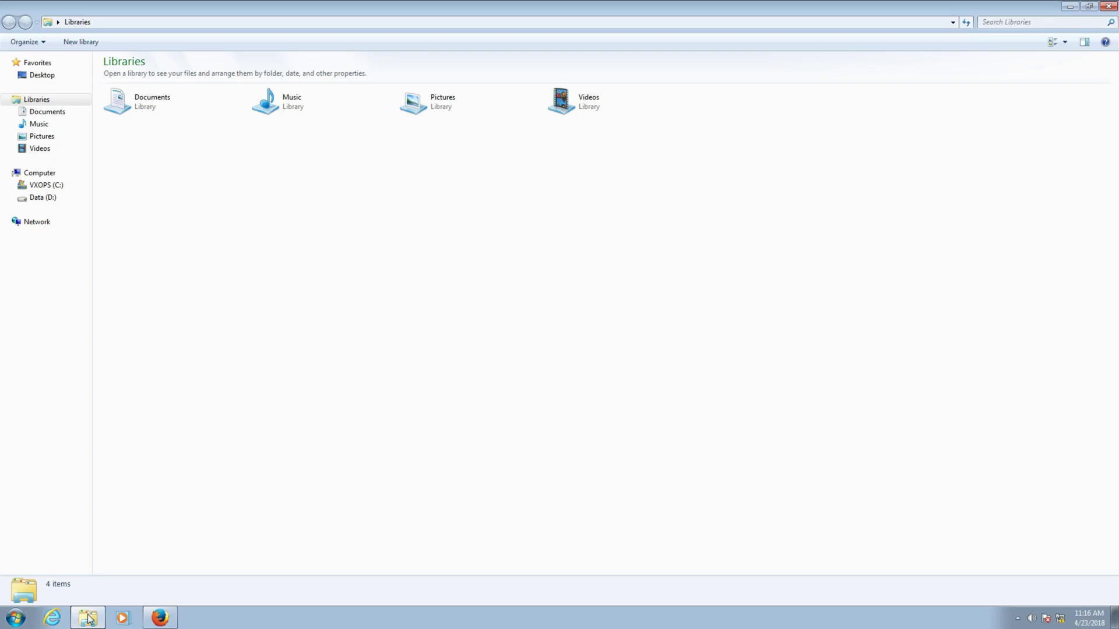
{"action": "left_click", "coordinate": [50, 197]}
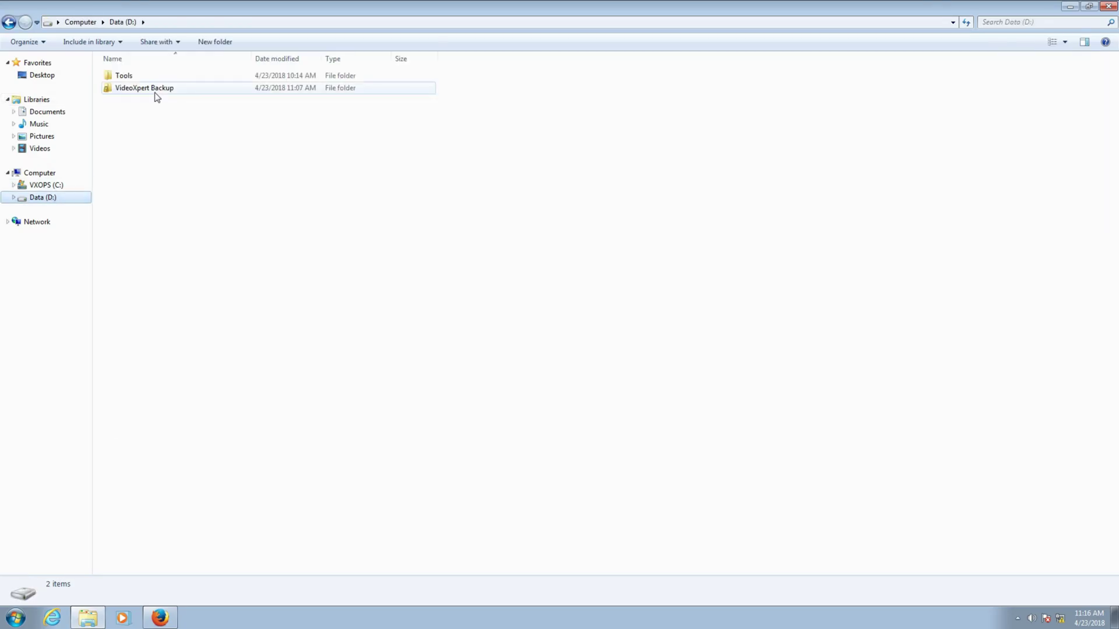
{"action": "double_click", "coordinate": [157, 88]}
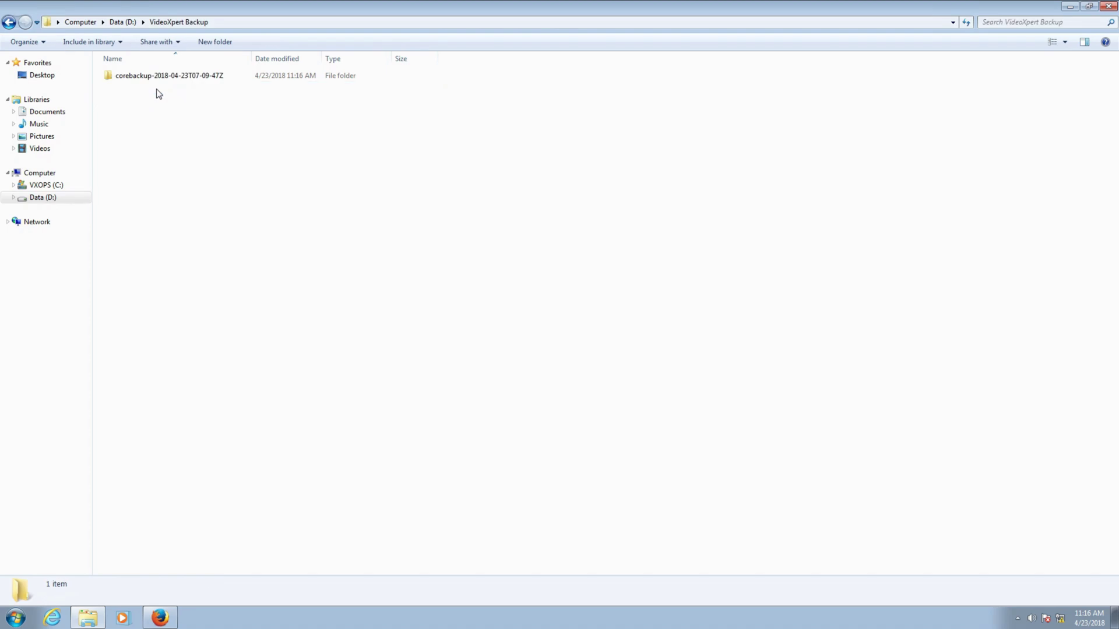
{"action": "left_click", "coordinate": [160, 78]}
{"action": "right_click", "coordinate": [160, 76]}
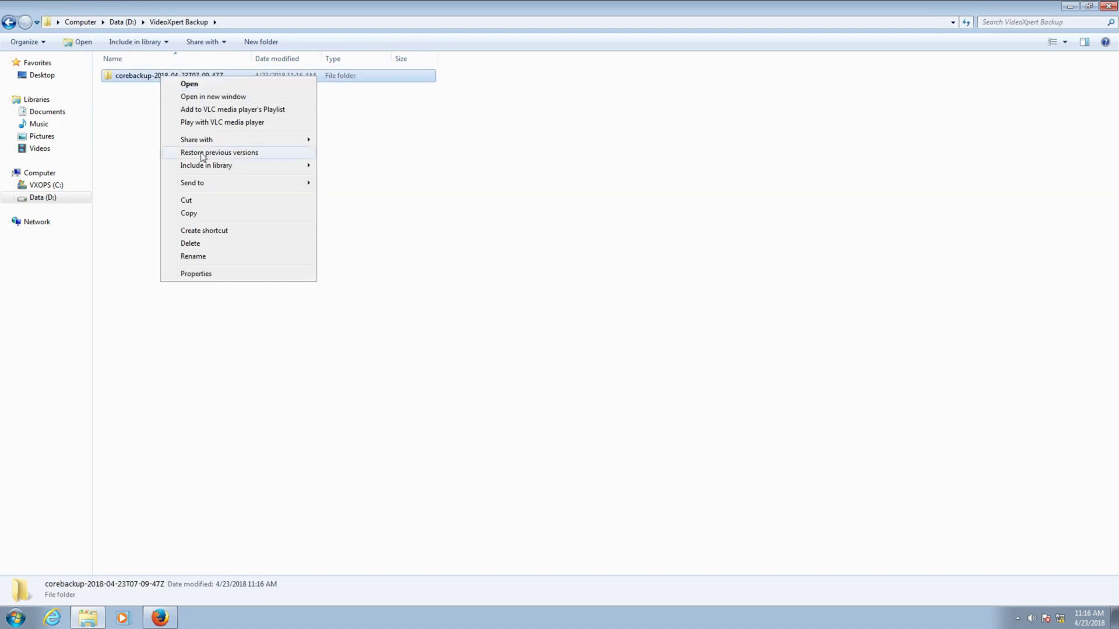
{"action": "left_click", "coordinate": [220, 274]}
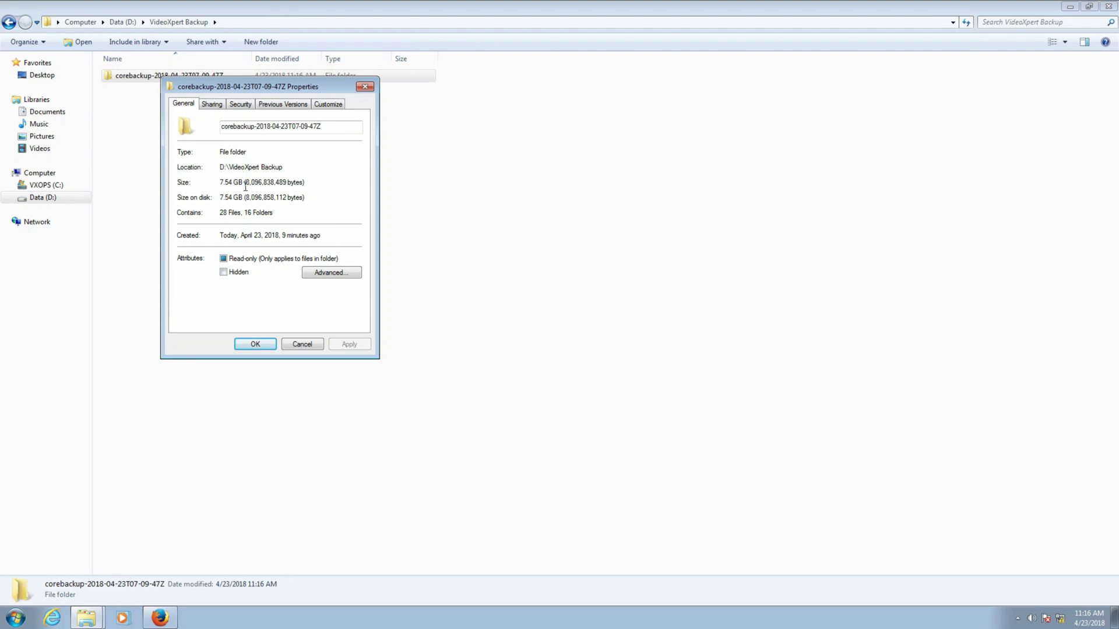
{"action": "left_click", "coordinate": [364, 87]}
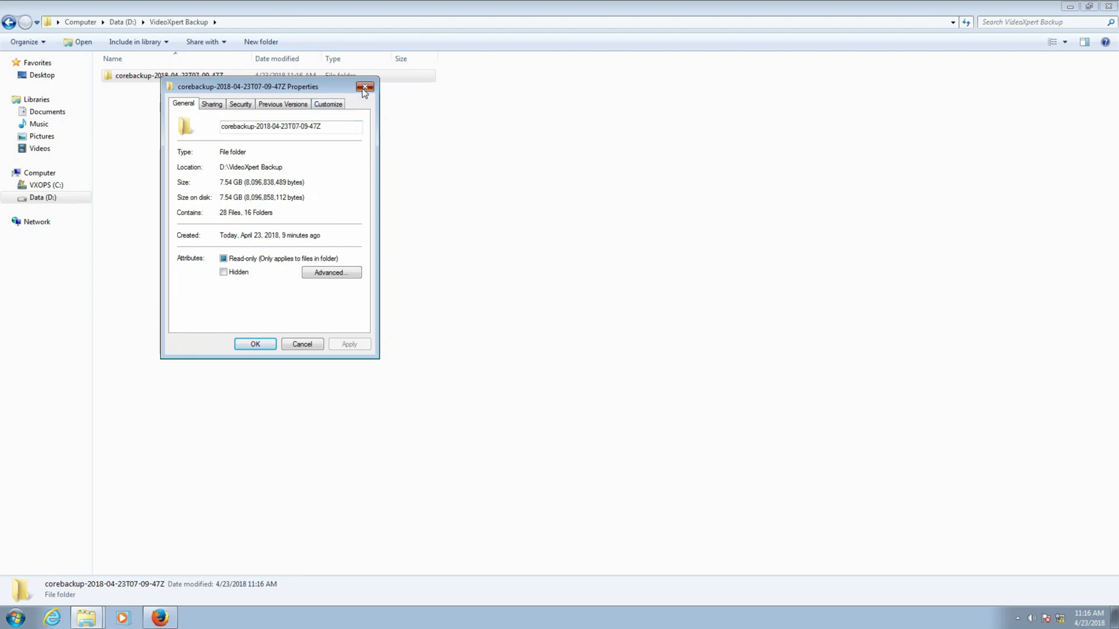